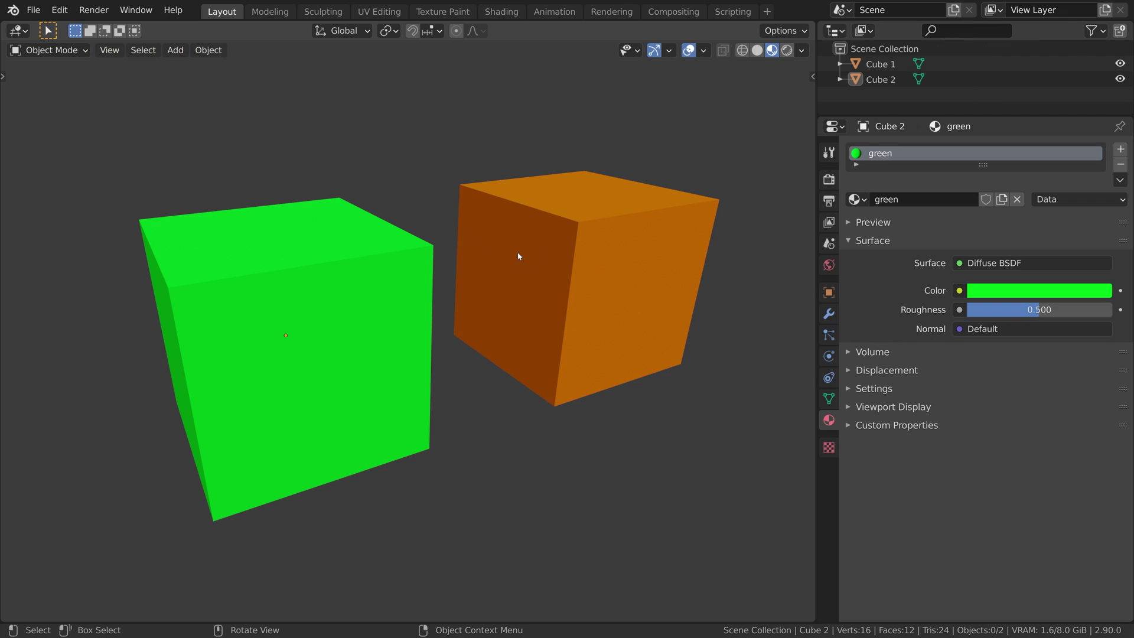
# Assign the orange material to the green Cube 2.
pyautogui.click(377, 326)
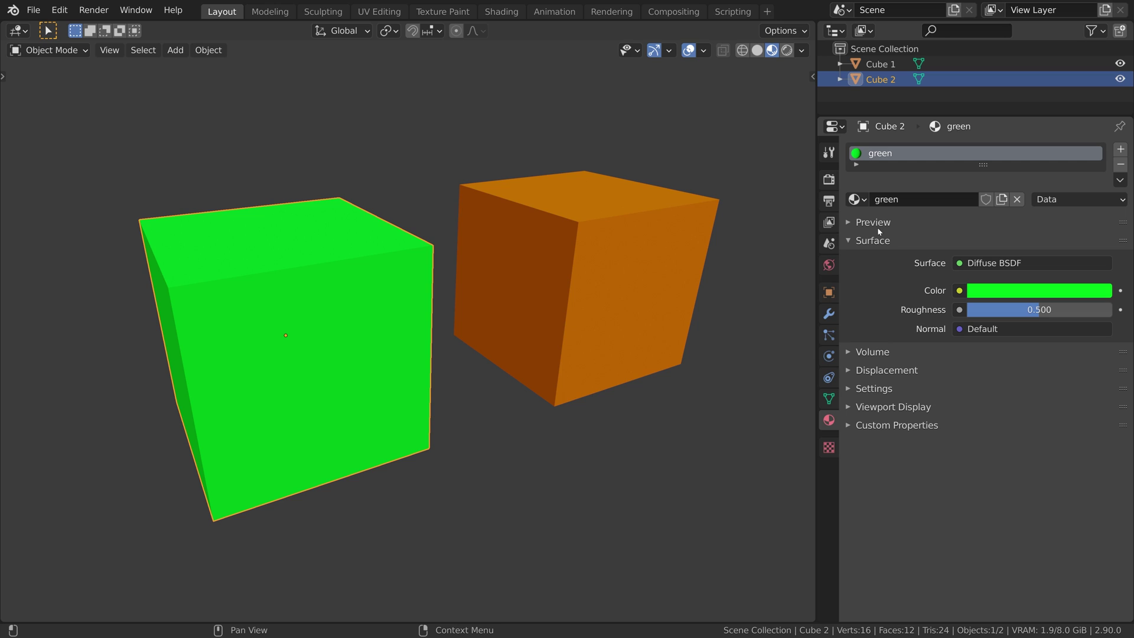
pyautogui.click(857, 199)
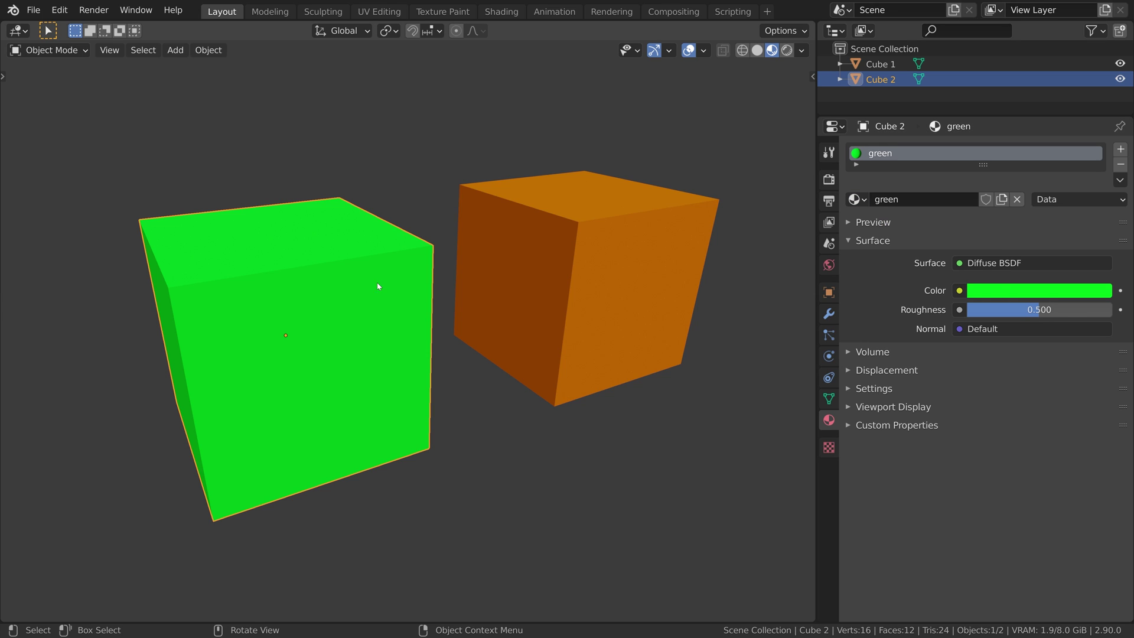
pyautogui.click(857, 199)
pyautogui.click(882, 236)
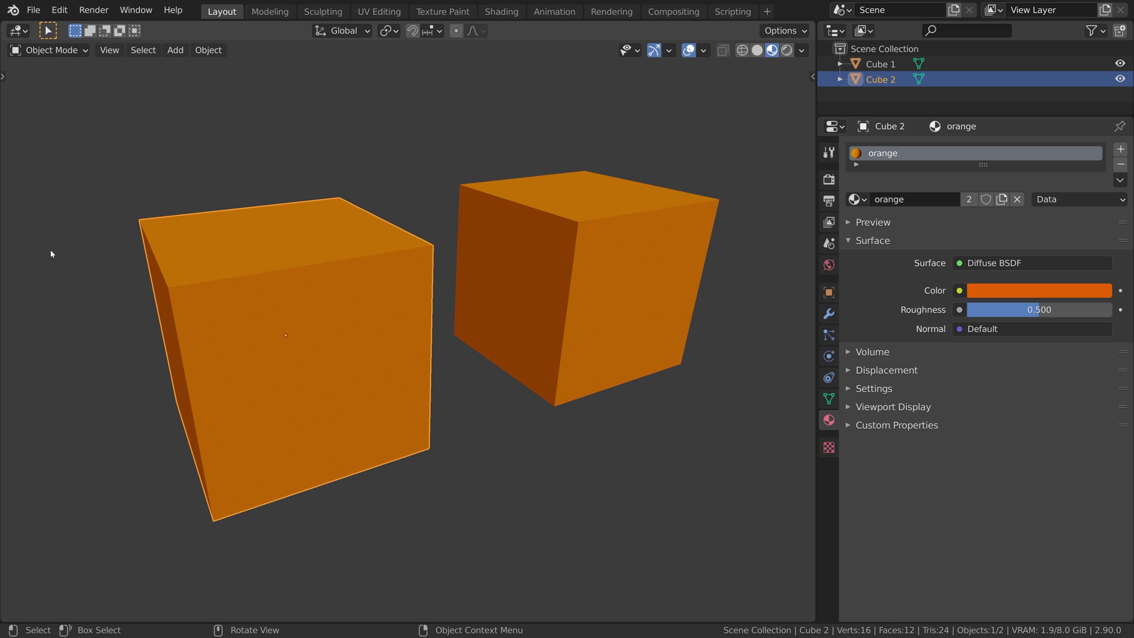
# Save the file, start a new General scene, and reopen cubes.blend from recent files.
pyautogui.click(34, 10)
pyautogui.click(53, 111)
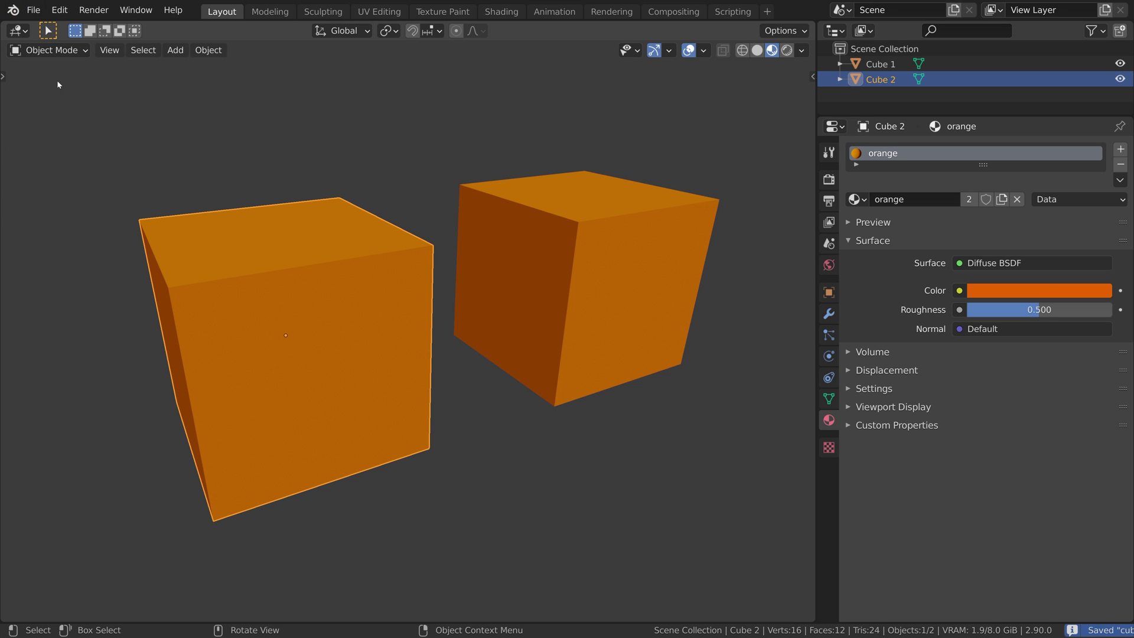
pyautogui.click(33, 10)
pyautogui.moveTo(42, 24)
pyautogui.click(204, 27)
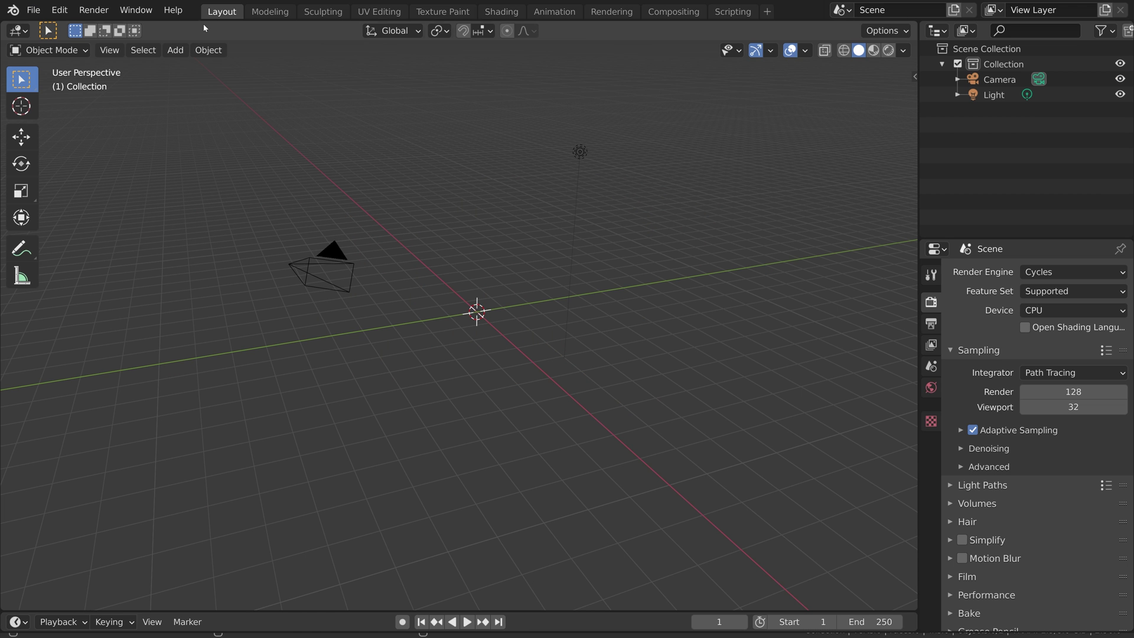
pyautogui.click(33, 10)
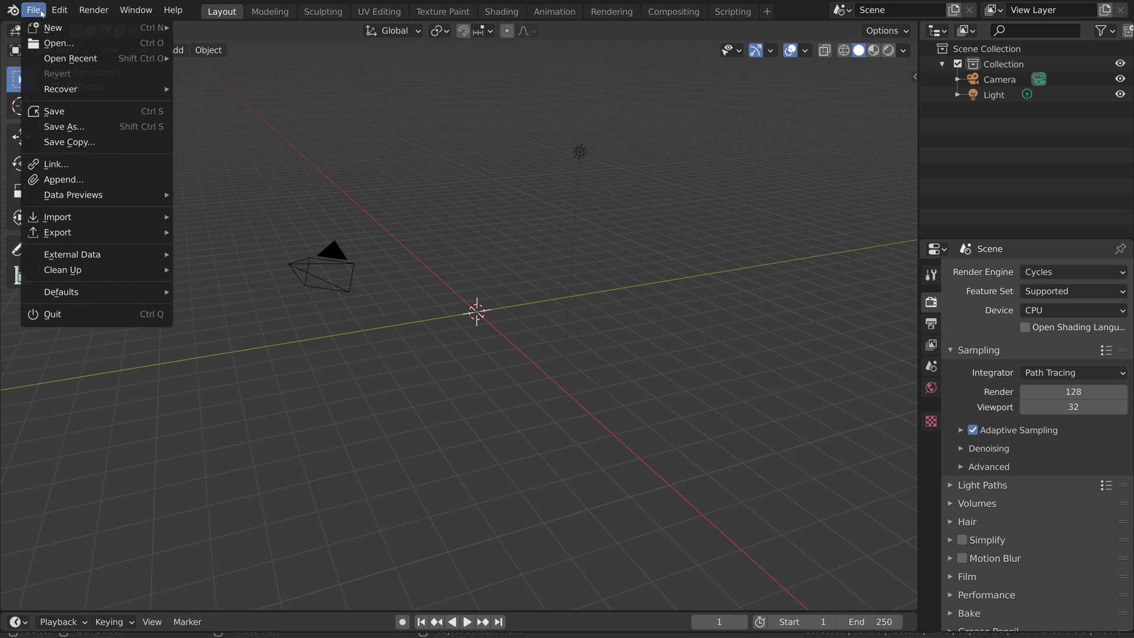
pyautogui.moveTo(91, 58)
pyautogui.click(233, 57)
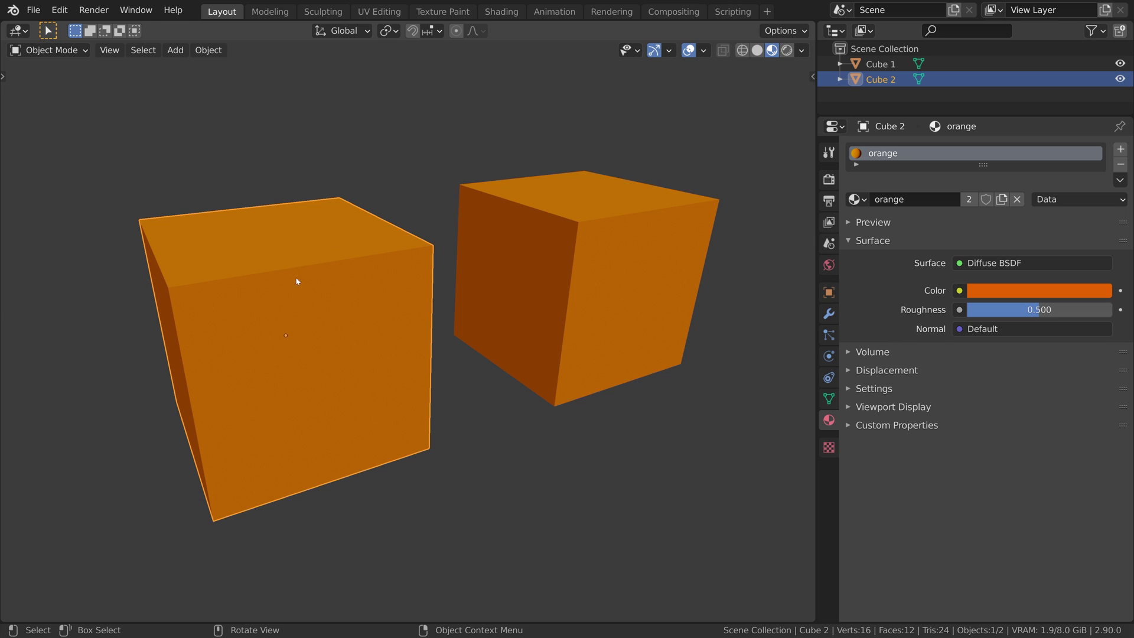
# List the reloaded file's materials to confirm only orange remains.
pyautogui.click(857, 199)
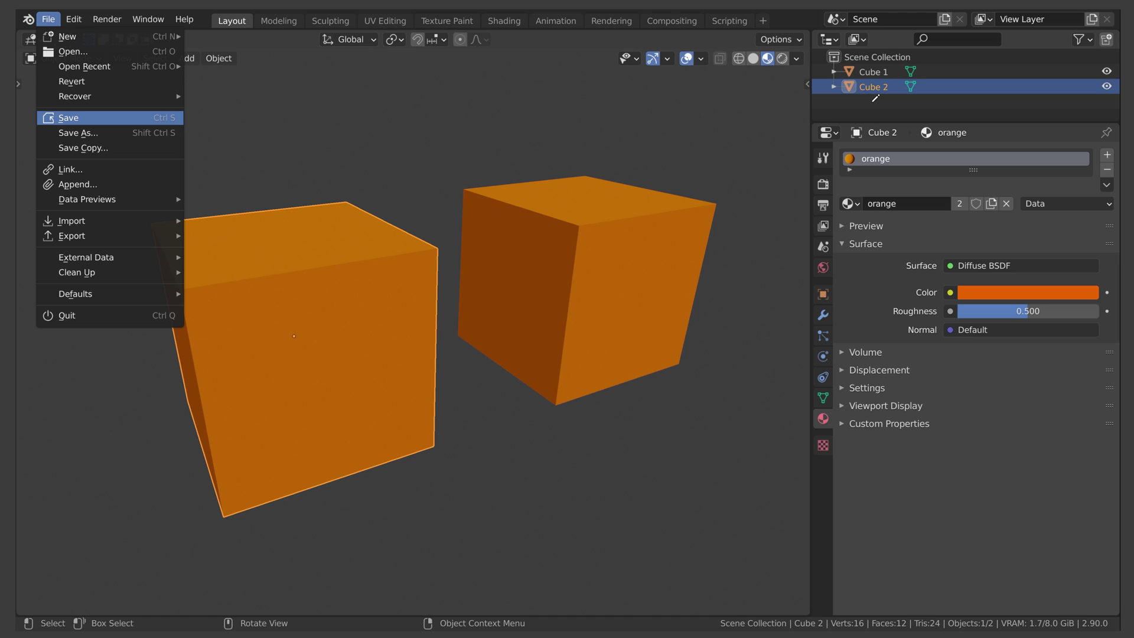
# Annotate: circle Cube 1/Cube 2, number the cubes 1 and 2, arrow Save, circle orange.
pyautogui.moveTo(911, 92)
pyautogui.mouseDown()
pyautogui.moveTo(890, 56)
pyautogui.moveTo(832, 59)
pyautogui.moveTo(818, 77)
pyautogui.moveTo(821, 96)
pyautogui.moveTo(889, 105)
pyautogui.mouseUp()
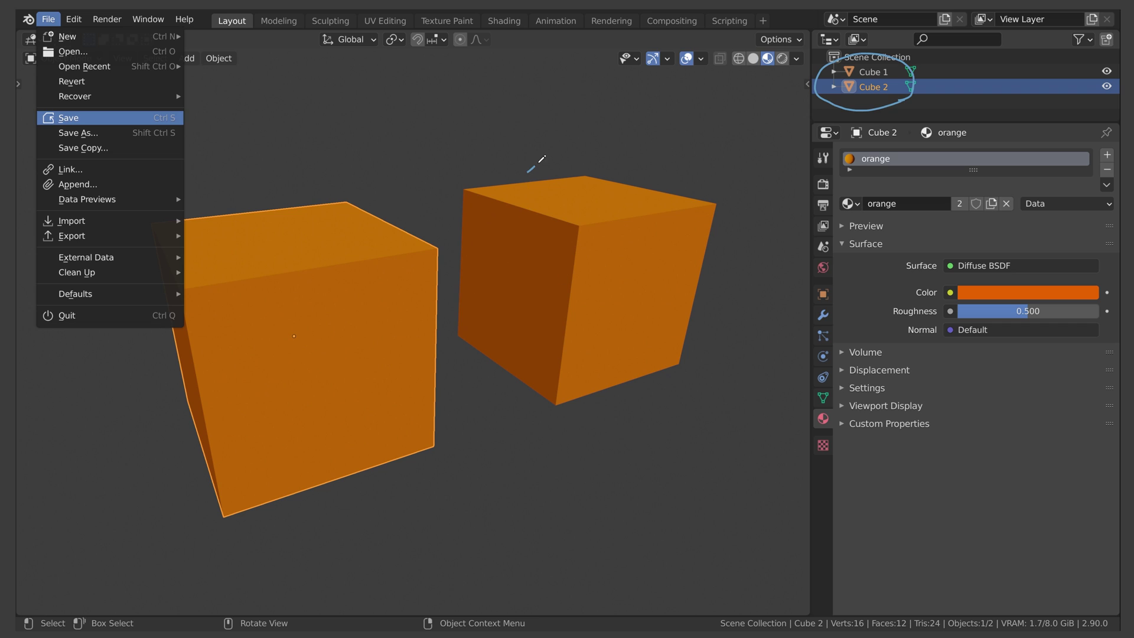
pyautogui.moveTo(527, 172); pyautogui.dragTo(548, 172)
pyautogui.moveTo(325, 171)
pyautogui.mouseDown()
pyautogui.moveTo(319, 198)
pyautogui.moveTo(338, 196)
pyautogui.mouseUp()
pyautogui.moveTo(233, 120)
pyautogui.mouseDown()
pyautogui.moveTo(188, 121)
pyautogui.moveTo(205, 131)
pyautogui.mouseUp()
pyautogui.moveTo(901, 189)
pyautogui.mouseDown()
pyautogui.moveTo(862, 192)
pyautogui.moveTo(866, 219)
pyautogui.moveTo(903, 221)
pyautogui.moveTo(910, 186)
pyautogui.mouseUp()
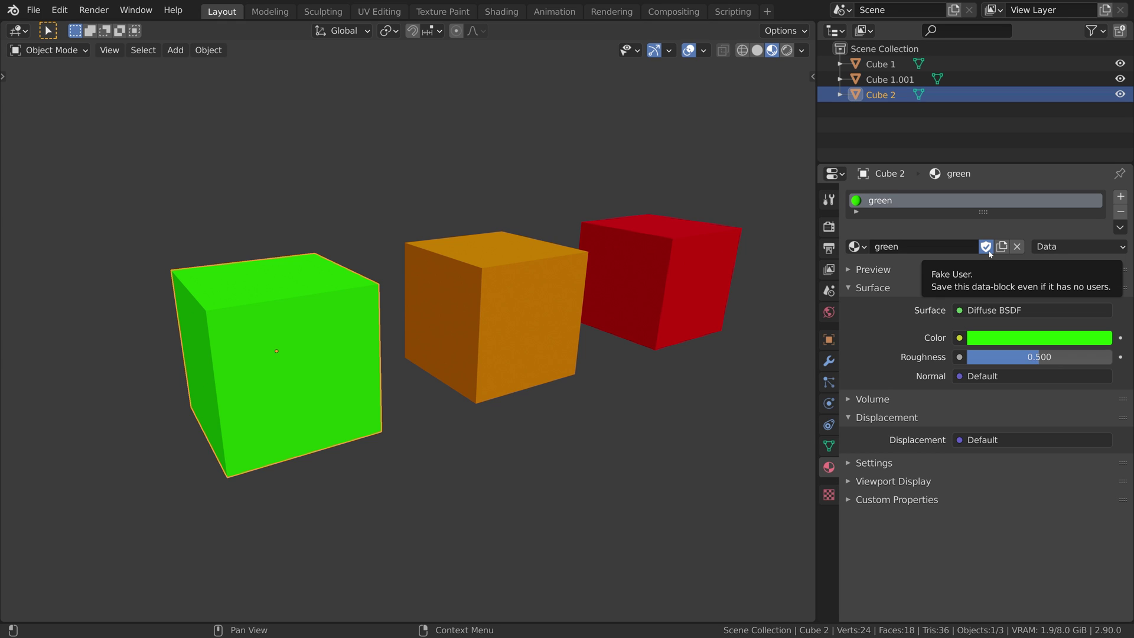
# Confirm 'F green' in the material list, then deselect the green cube.
pyautogui.click(855, 246)
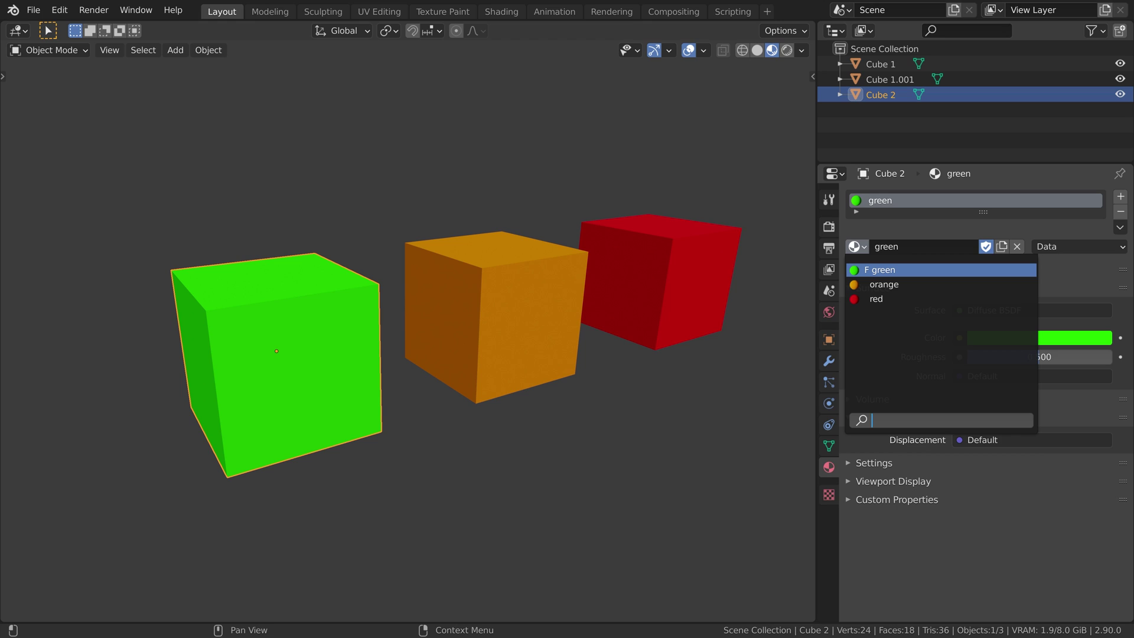
pyautogui.click(614, 418)
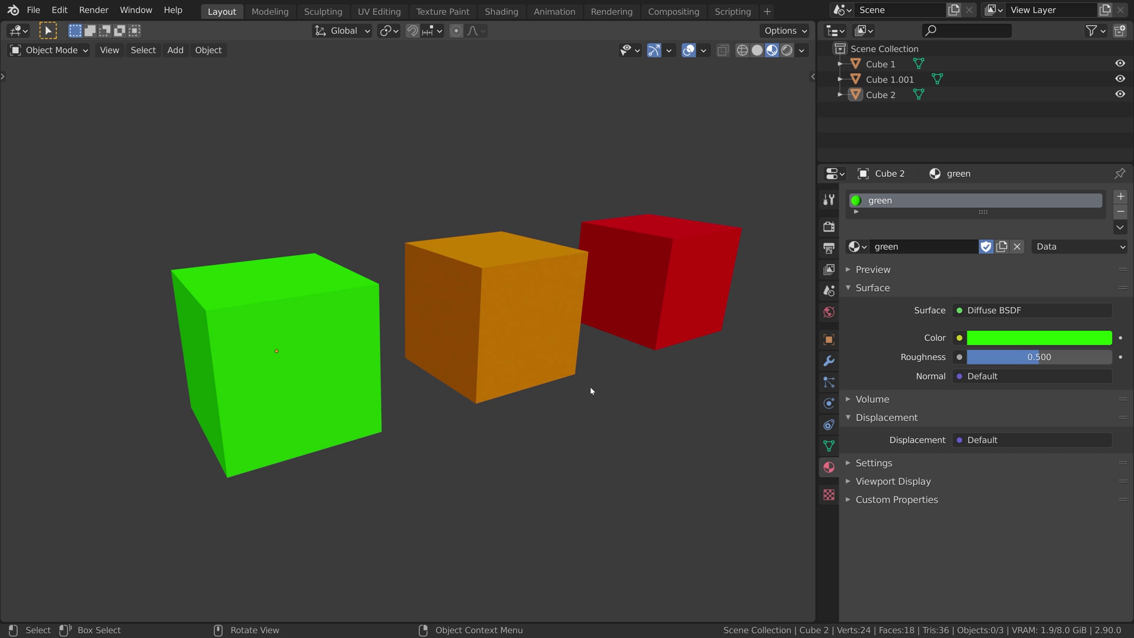
# Switch Cube 1.001 from red to orange, then check material user counts in the list.
pyautogui.click(641, 235)
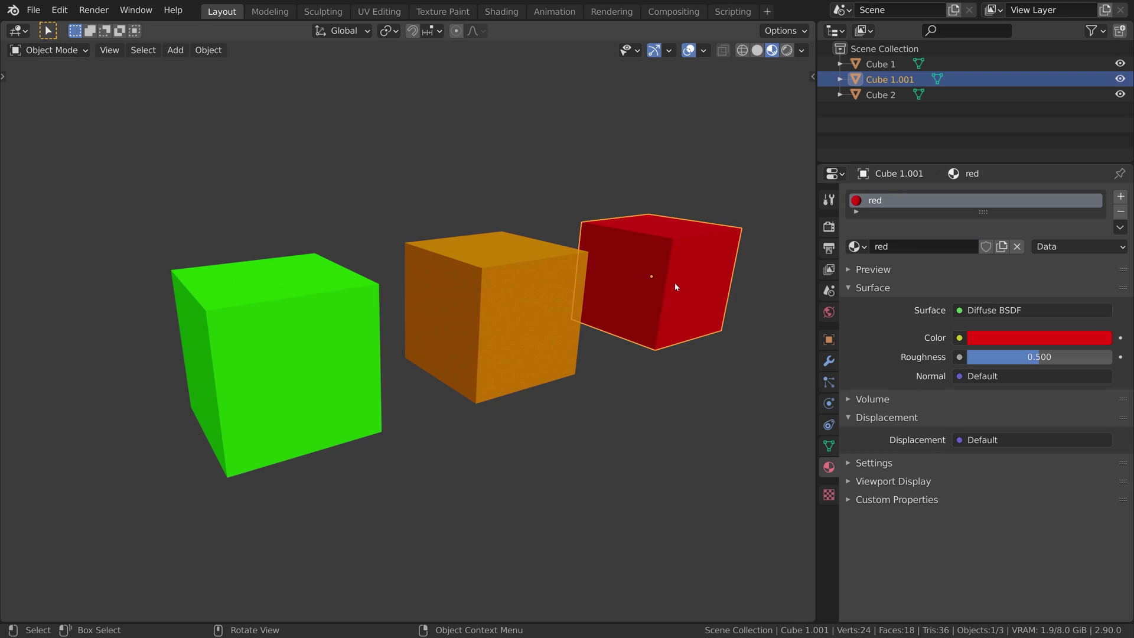
pyautogui.click(857, 247)
pyautogui.click(874, 285)
pyautogui.click(660, 415)
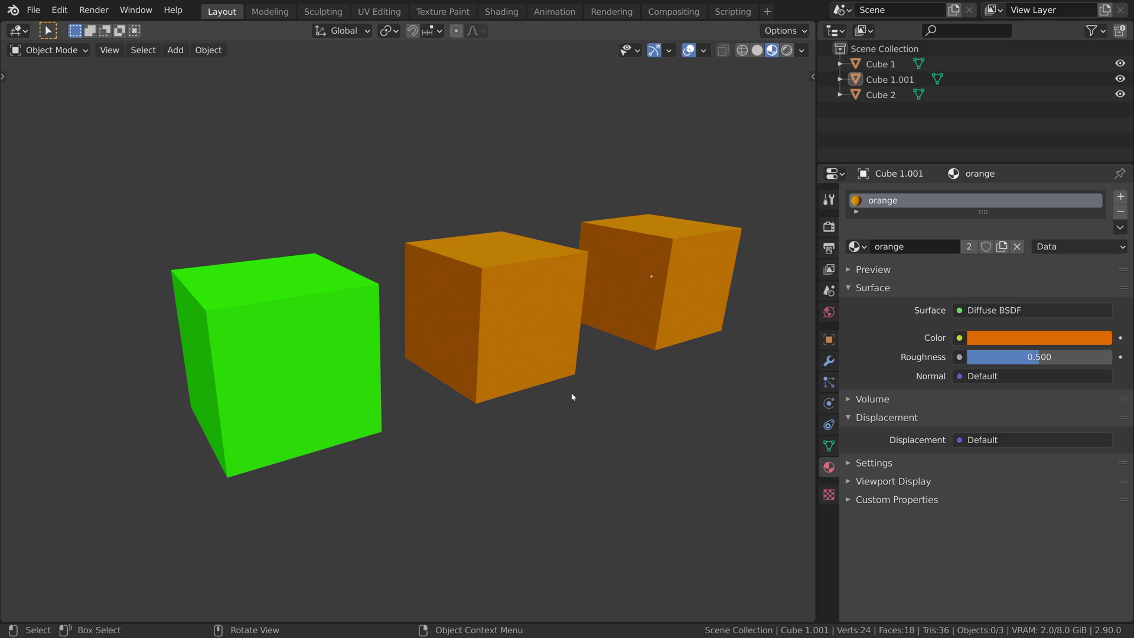
pyautogui.click(858, 247)
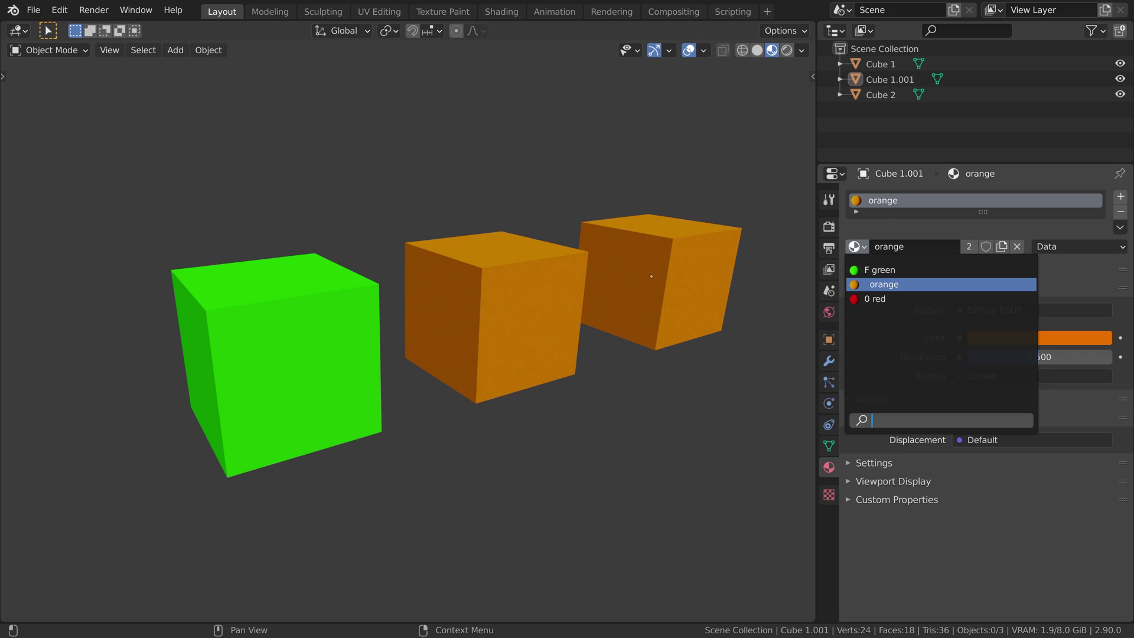
pyautogui.press('Up')
pyautogui.press('Up')
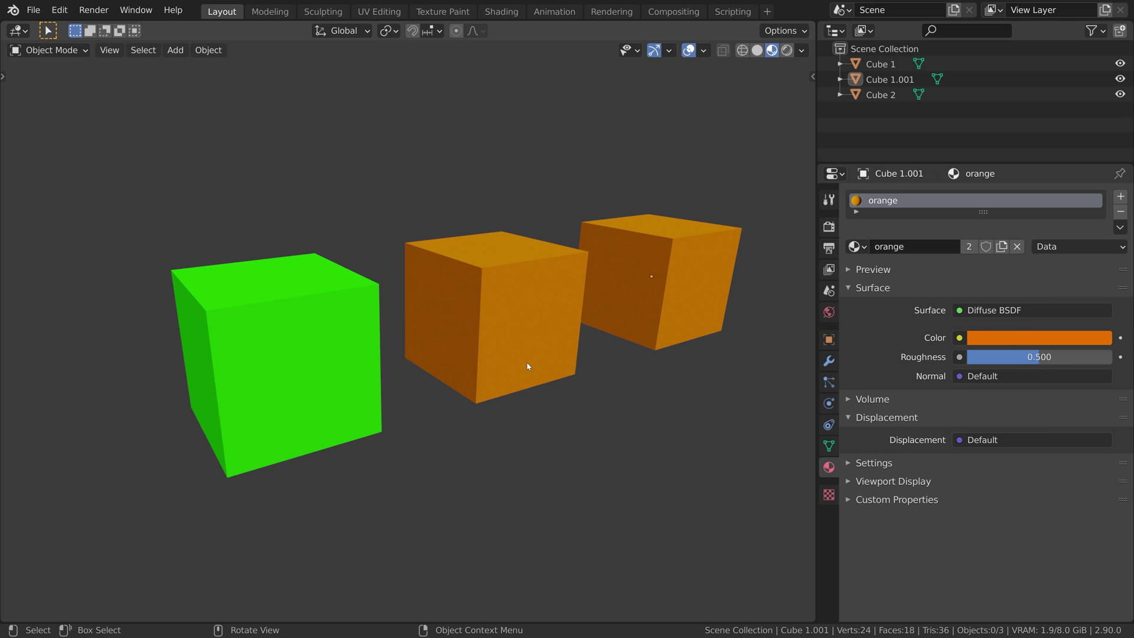
# Give Cube 2 the orange material, then step through F green, orange and 0 red.
pyautogui.click(316, 402)
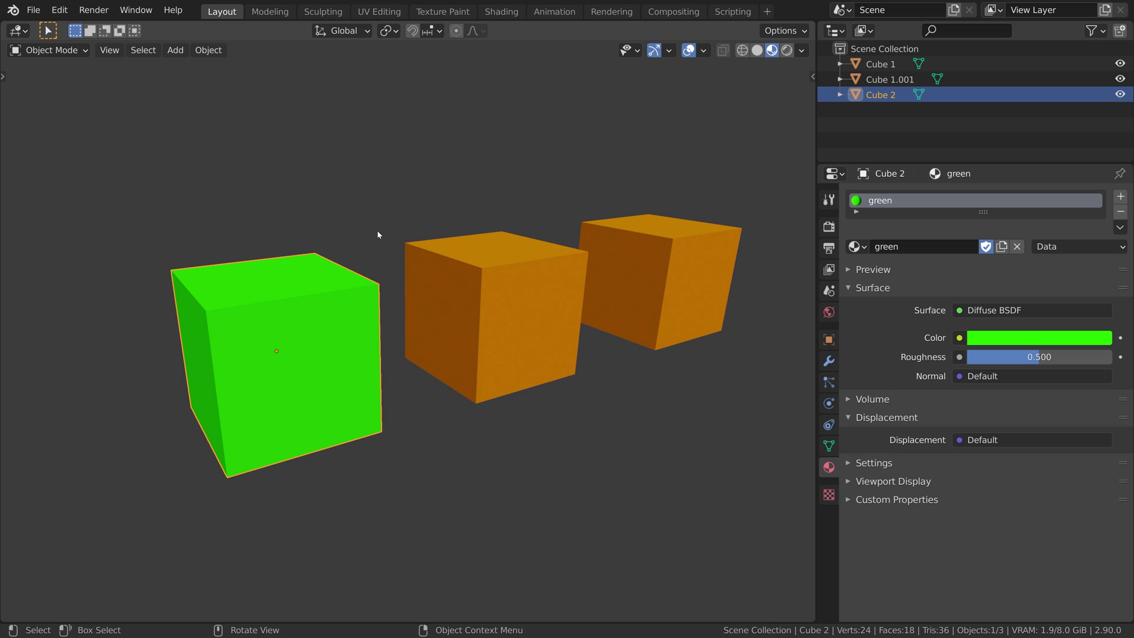
pyautogui.click(856, 246)
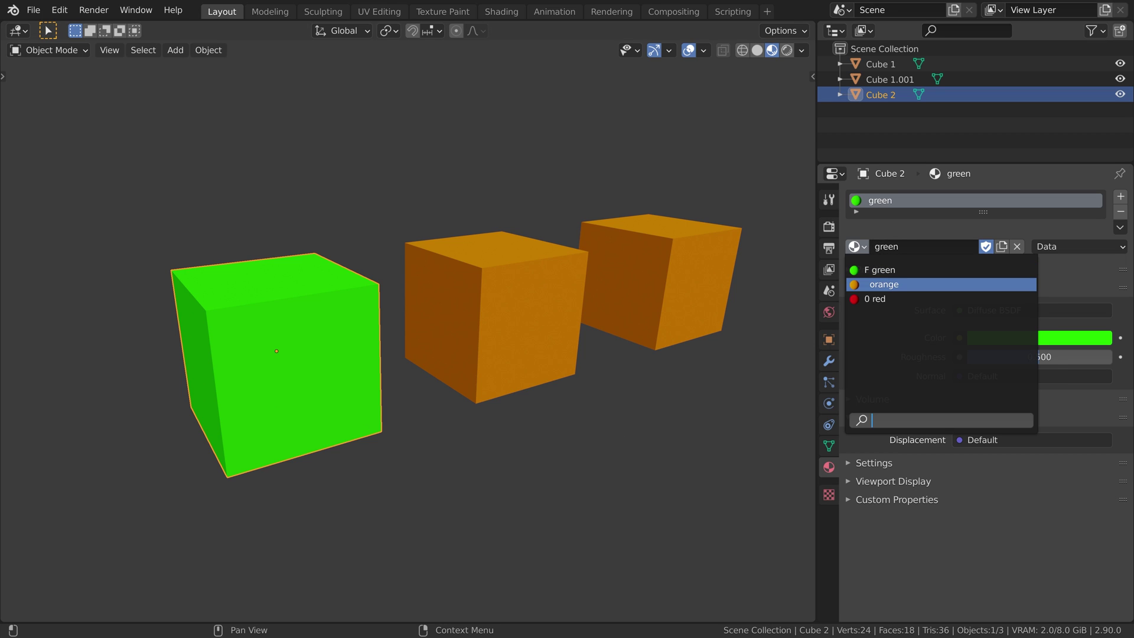
pyautogui.click(877, 285)
pyautogui.click(579, 466)
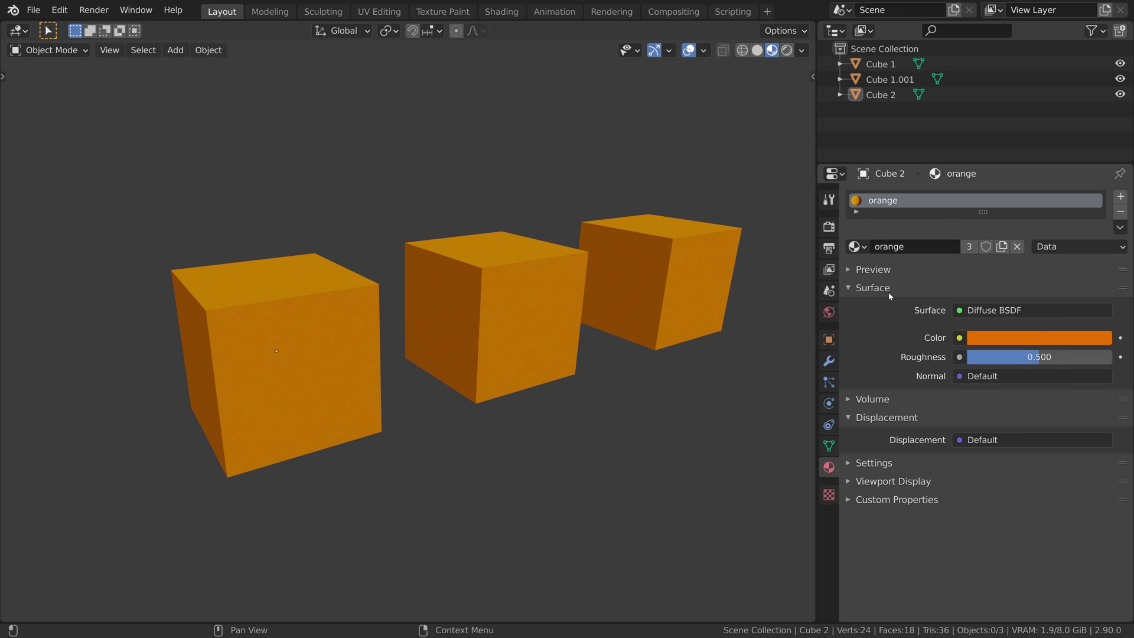
pyautogui.click(856, 246)
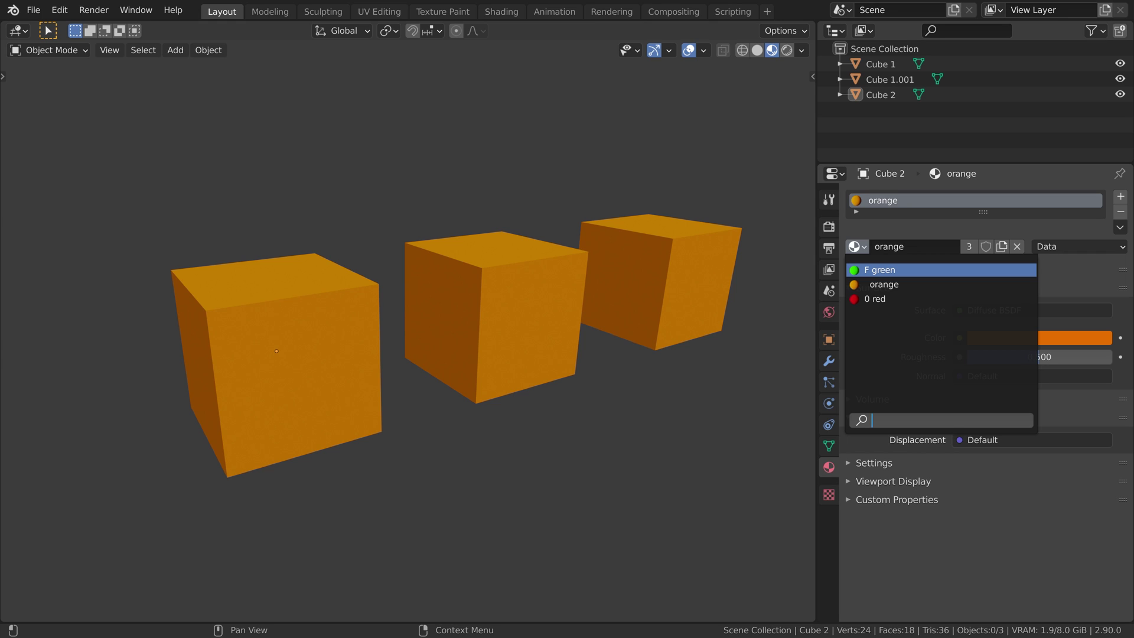
pyautogui.press('Down')
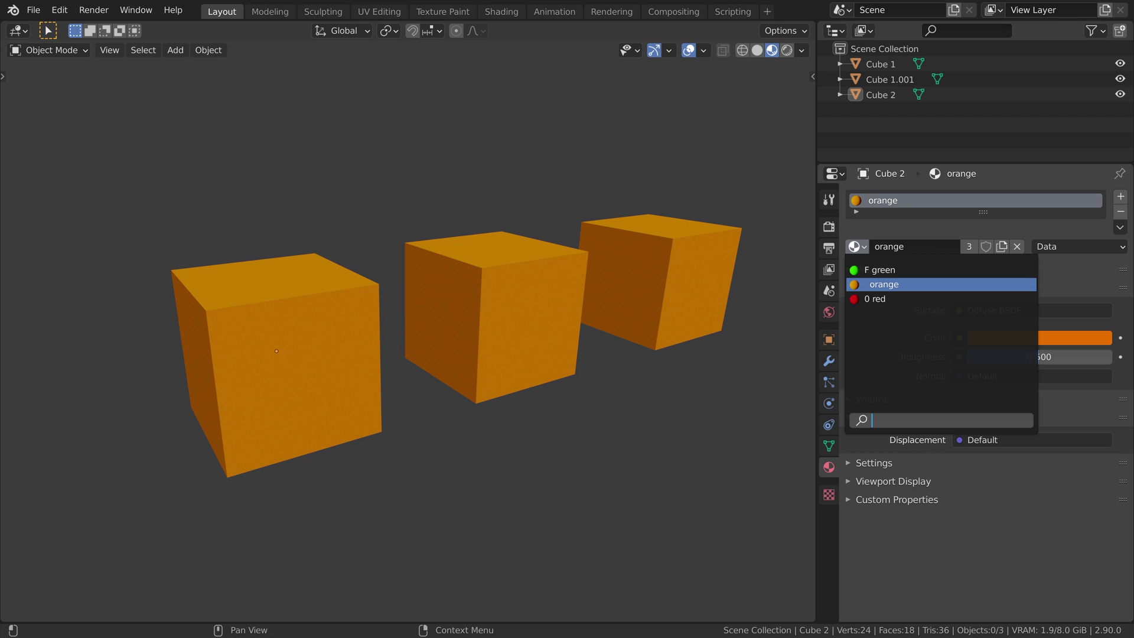
pyautogui.press('Down')
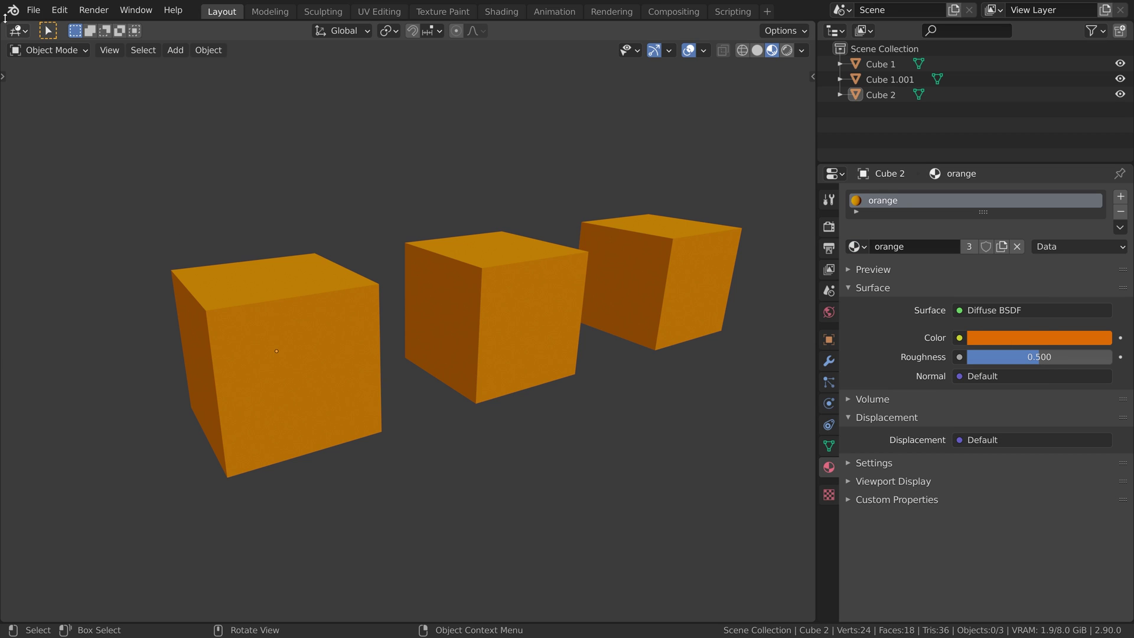
# Save the file and start a new General scene.
pyautogui.click(33, 10)
pyautogui.click(54, 111)
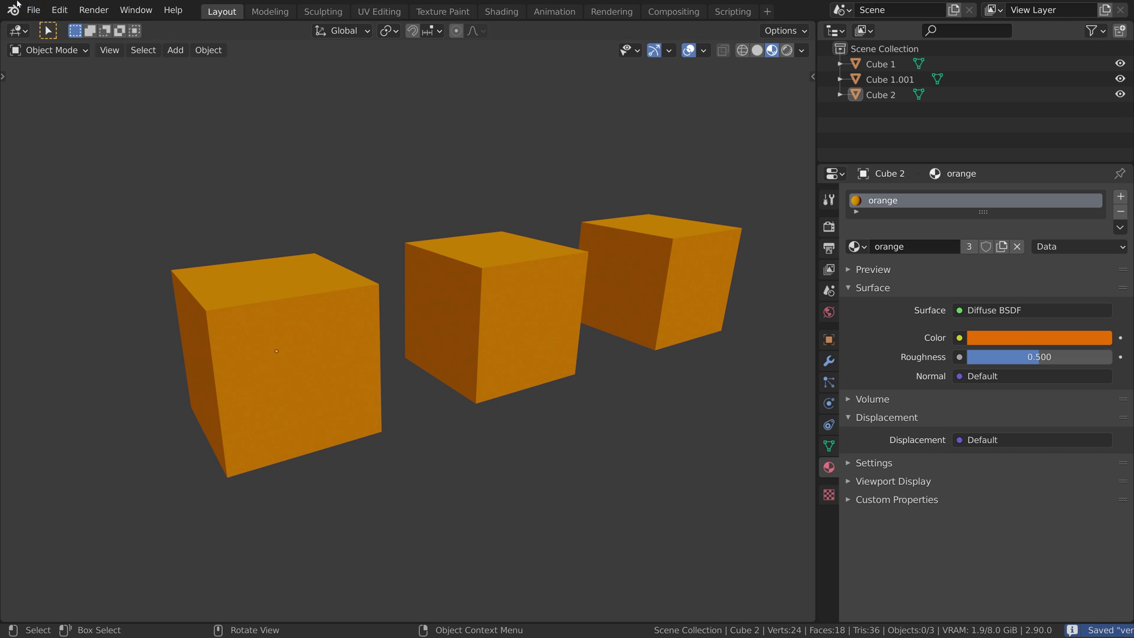
pyautogui.click(34, 10)
pyautogui.moveTo(62, 27)
pyautogui.click(202, 27)
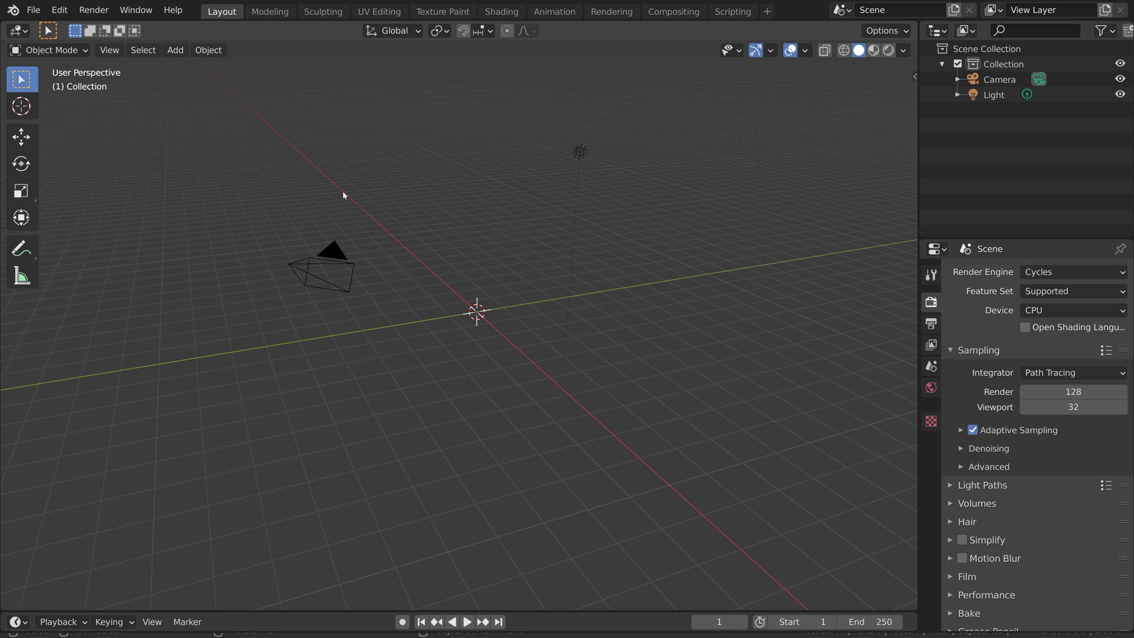
# Reopen version_02_C_01.blend and list its materials, now only green and orange.
pyautogui.click(34, 10)
pyautogui.moveTo(71, 58)
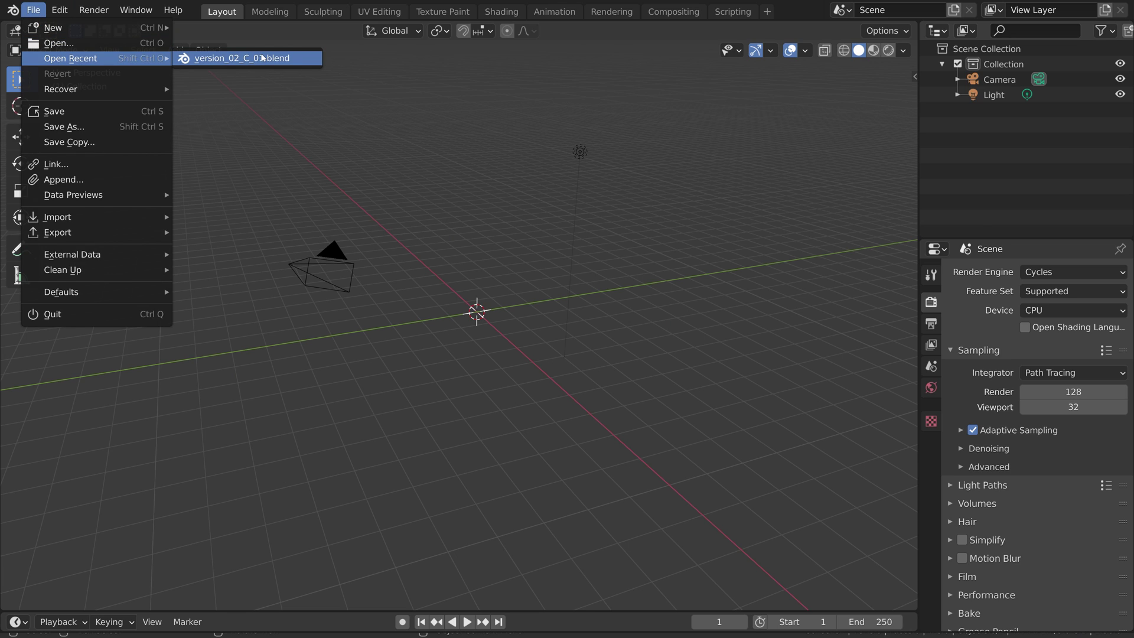
pyautogui.click(262, 57)
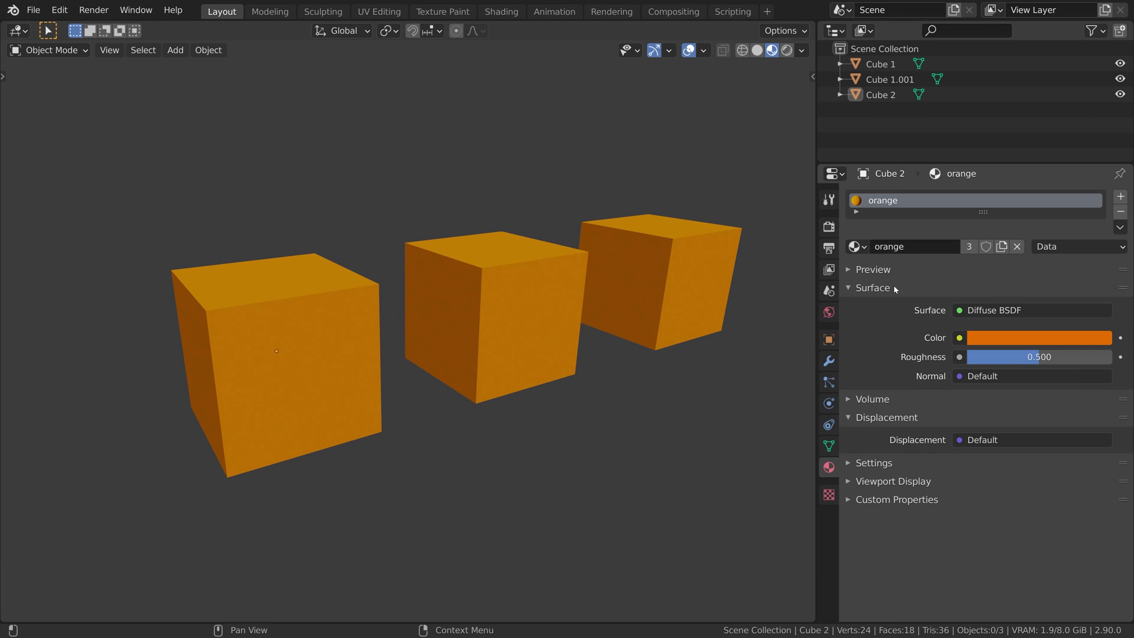
pyautogui.click(856, 247)
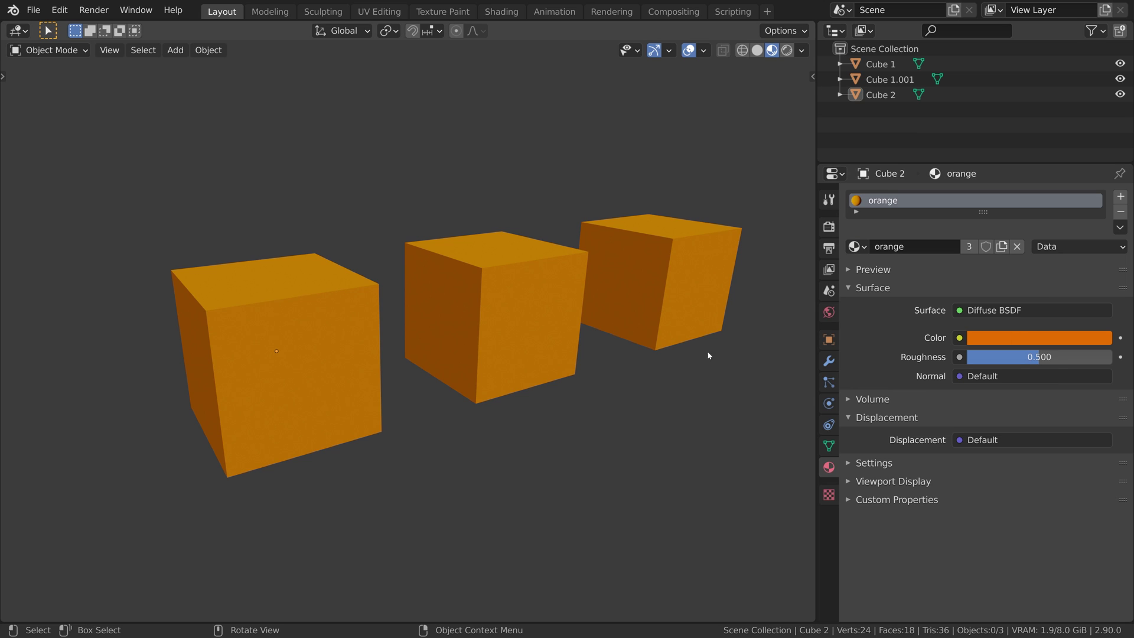
# Assign the fake-user green material to Cube 1.001, then deselect it.
pyautogui.click(696, 307)
pyautogui.click(856, 247)
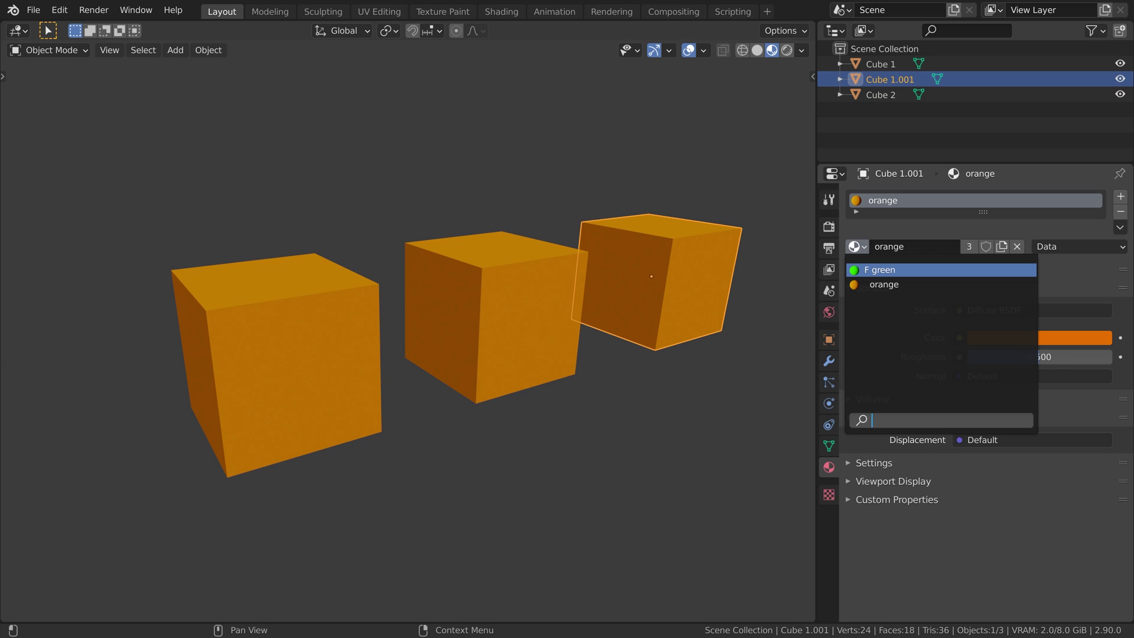
pyautogui.click(879, 270)
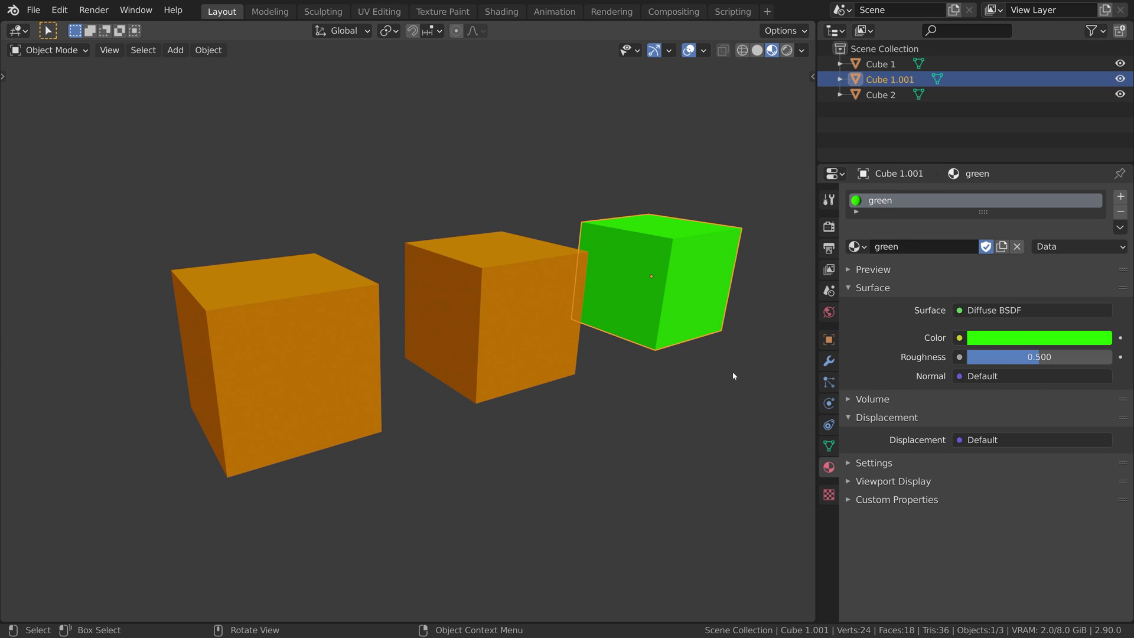
pyautogui.click(727, 389)
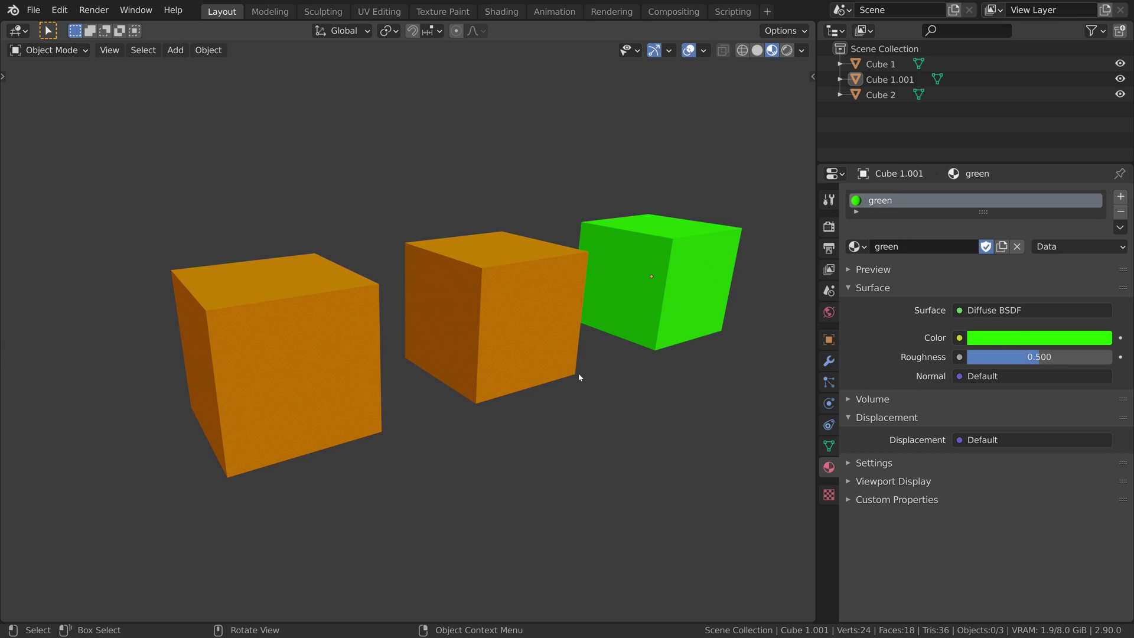